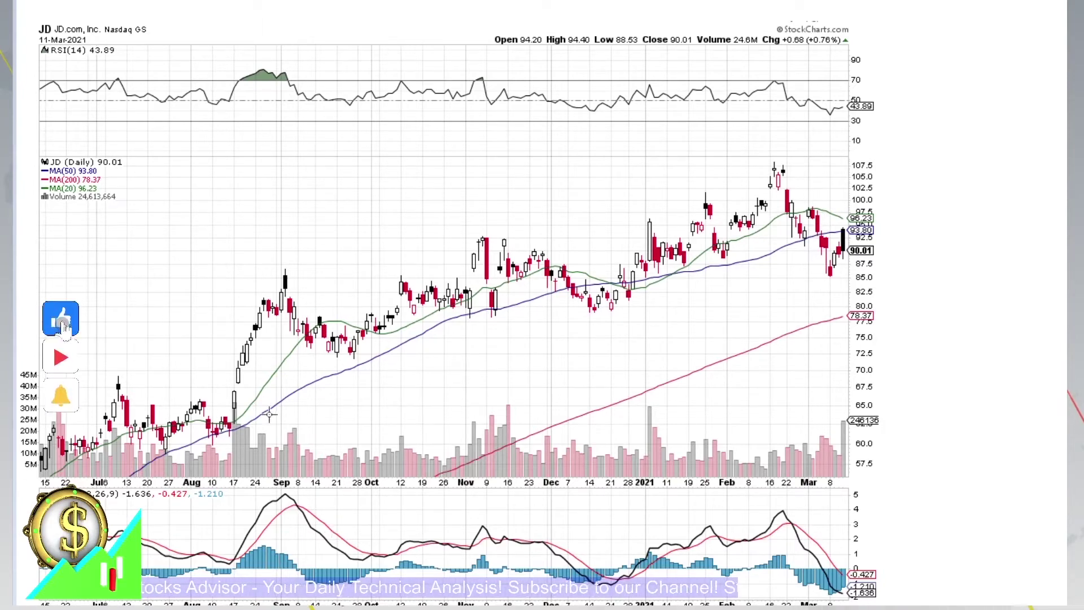
# Draw a grey rising trendline from the August low labelled T1, plus a freehand down-arrow.
pyautogui.moveTo(229, 435); pyautogui.dragTo(944, 196)
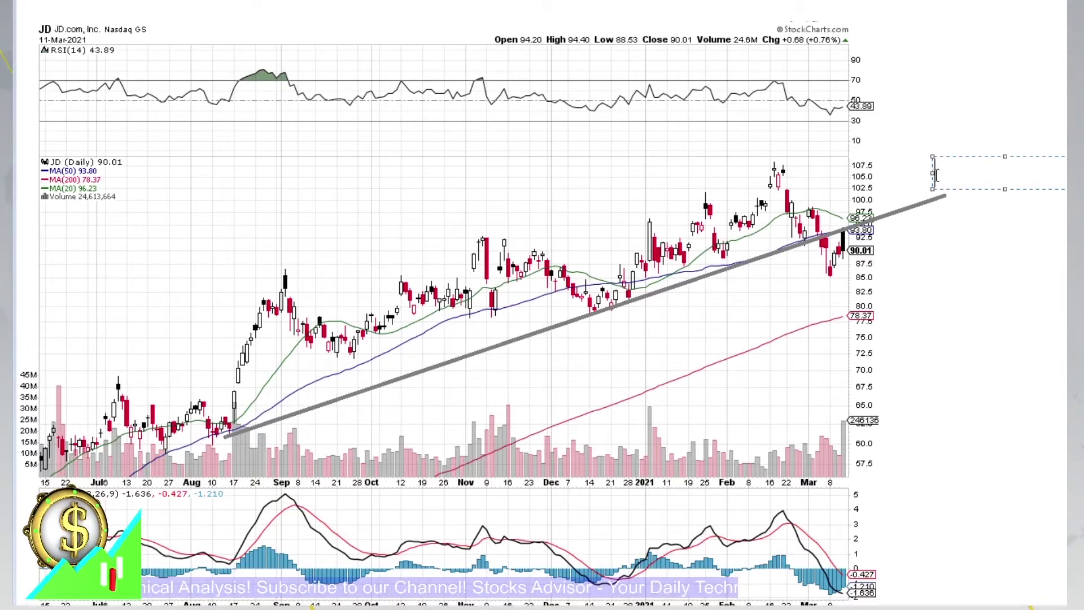
pyautogui.click(917, 119)
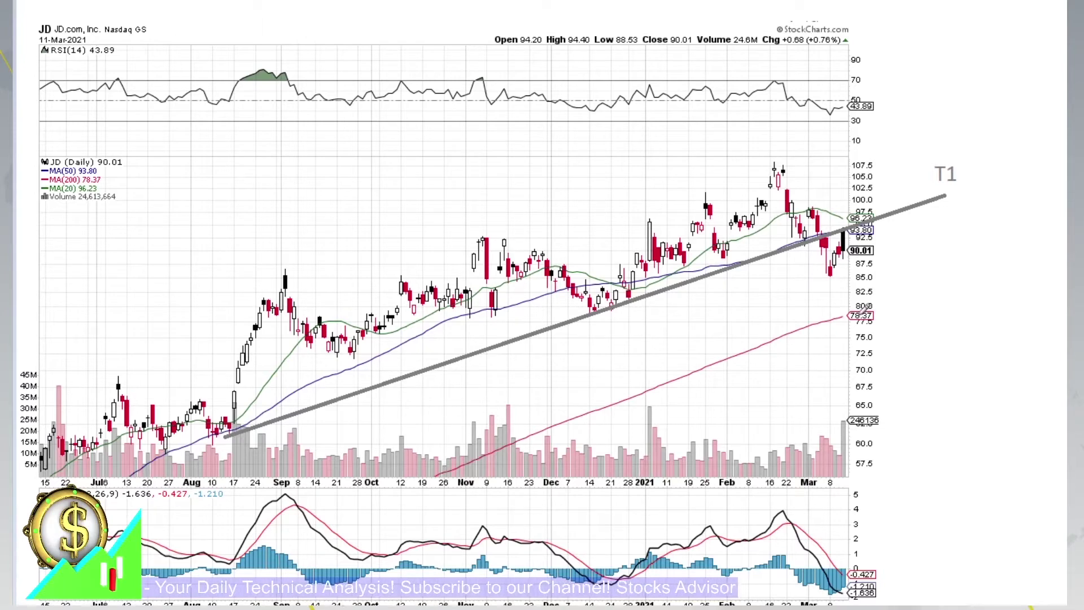
pyautogui.moveTo(898, 256); pyautogui.dragTo(910, 287)
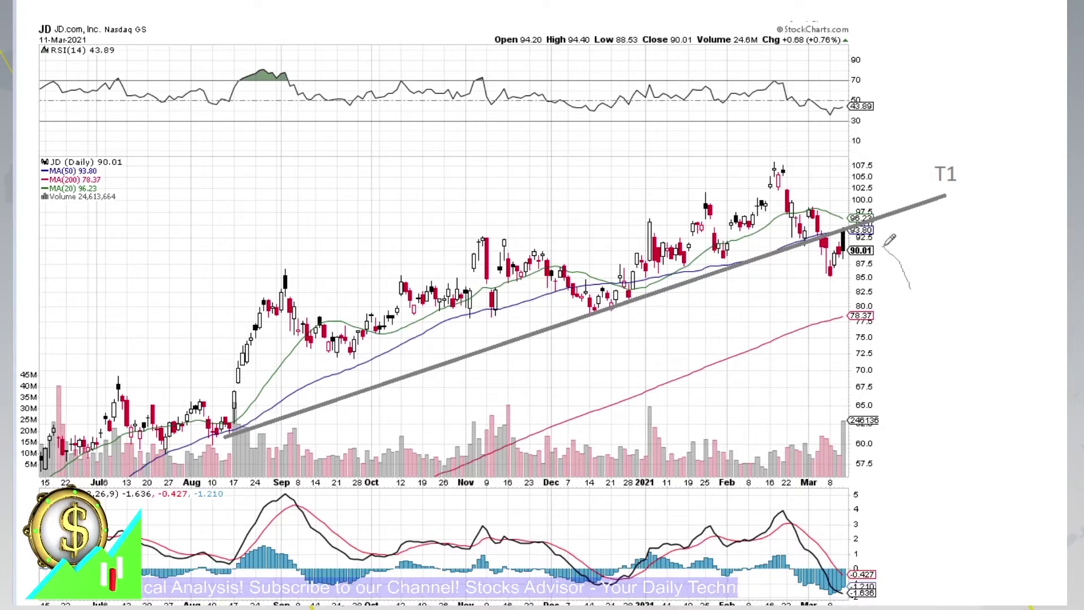
pyautogui.moveTo(902, 277); pyautogui.dragTo(920, 278)
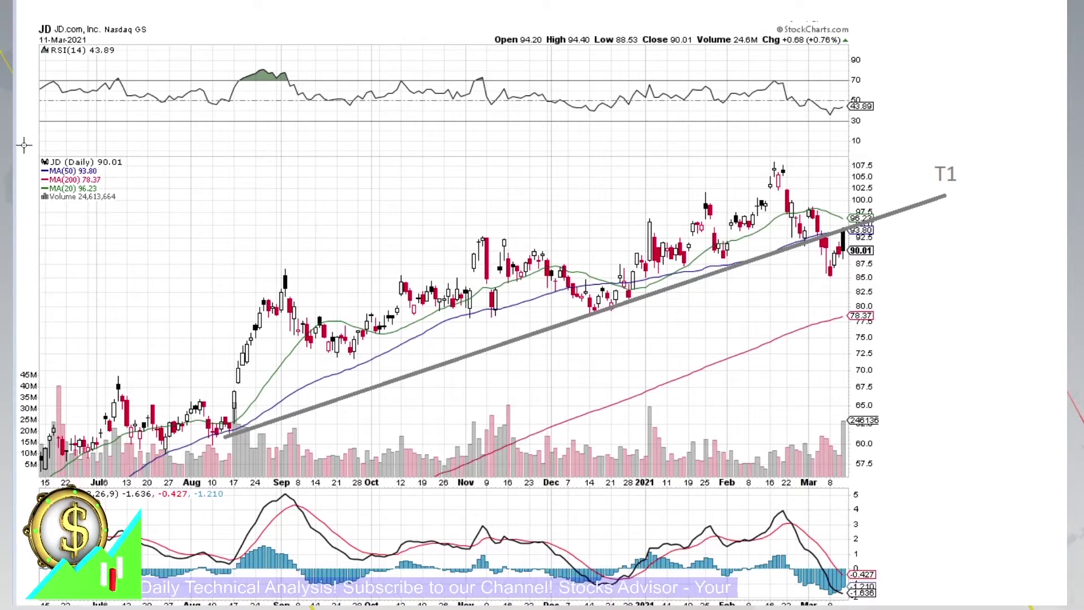
# Circle the moving-average legend in green, arc the recent MA turn, and circle the December candles.
pyautogui.moveTo(24, 145); pyautogui.dragTo(143, 214)
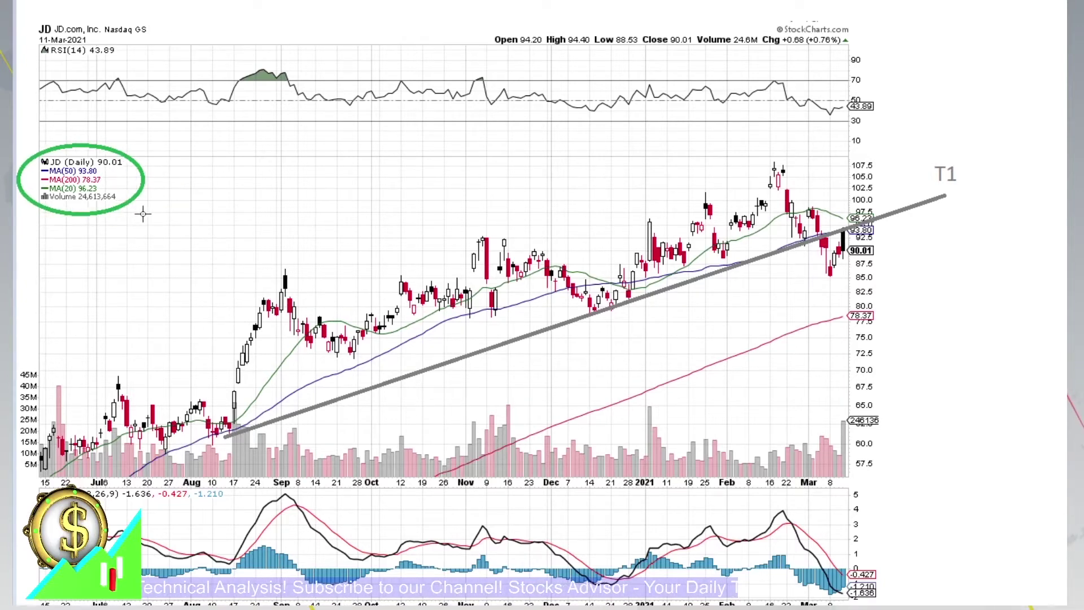
pyautogui.click(47, 154)
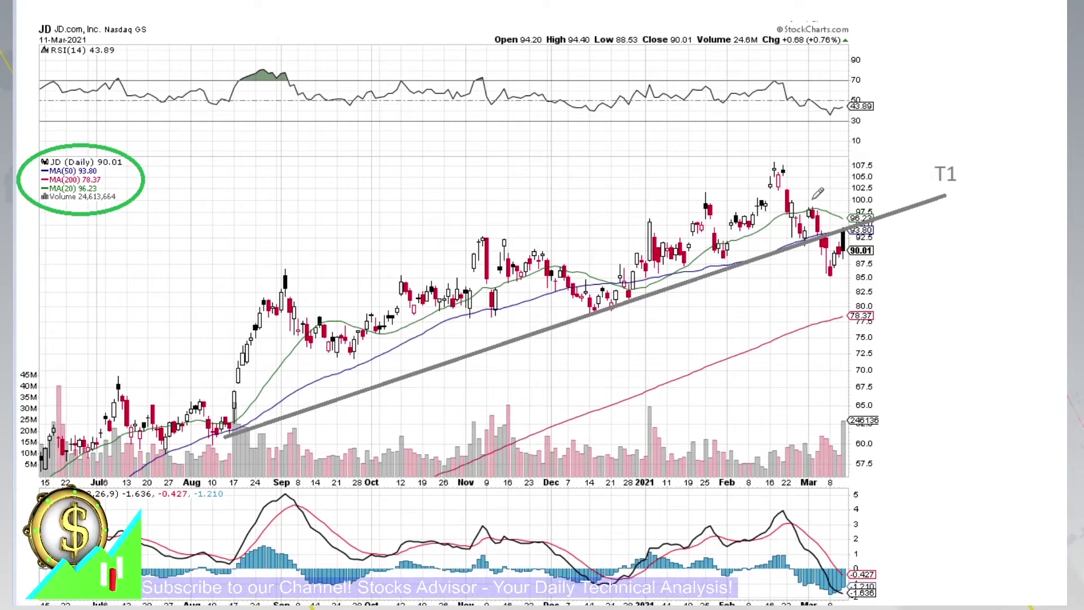
pyautogui.moveTo(811, 199); pyautogui.dragTo(852, 206)
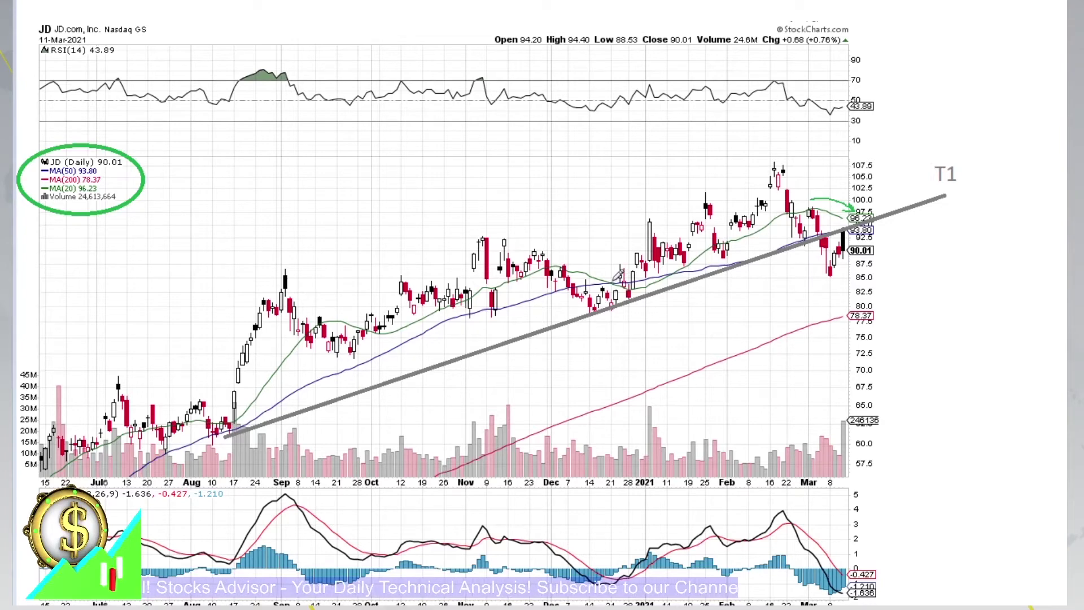
pyautogui.moveTo(621, 274); pyautogui.dragTo(609, 280)
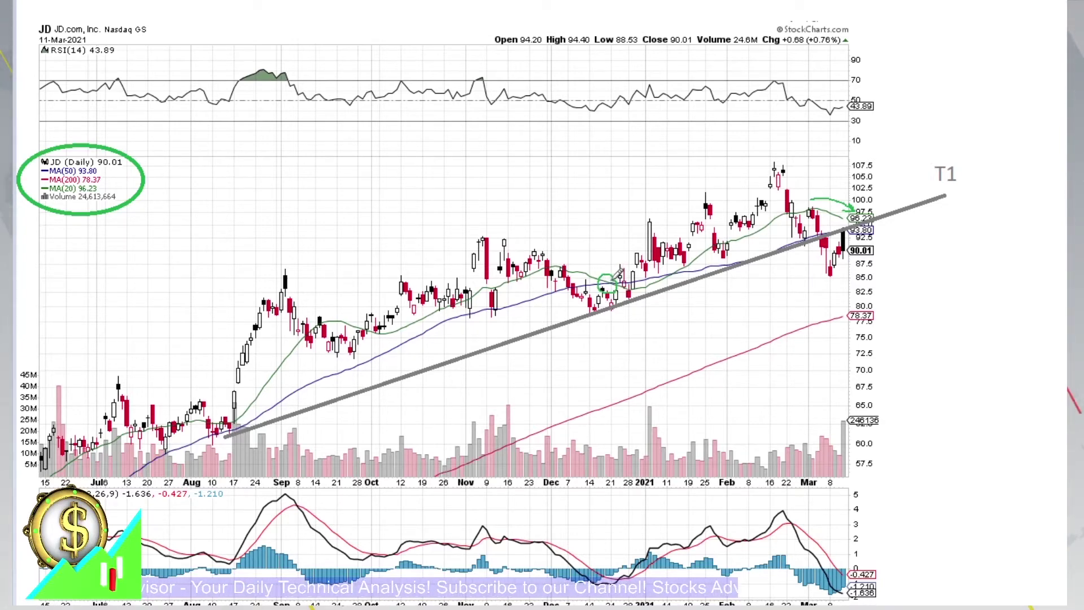
pyautogui.moveTo(608, 282); pyautogui.dragTo(620, 277)
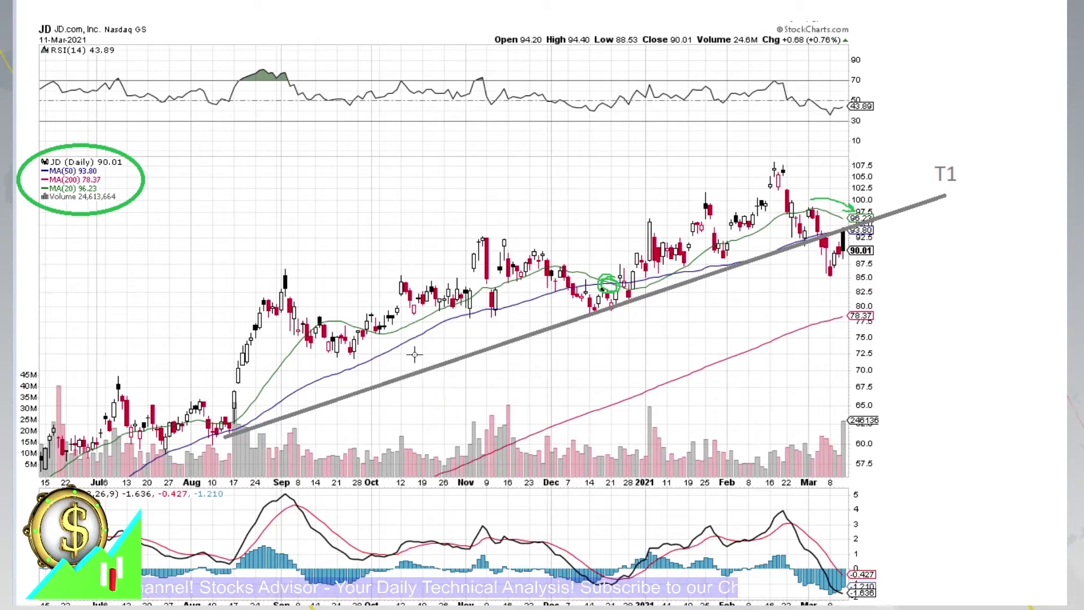
# Draw a tall green hollow upward arrow beneath the trendline around October–November.
pyautogui.moveTo(416, 358)
pyautogui.mouseDown()
pyautogui.moveTo(462, 434)
pyautogui.moveTo(449, 450)
pyautogui.mouseUp()
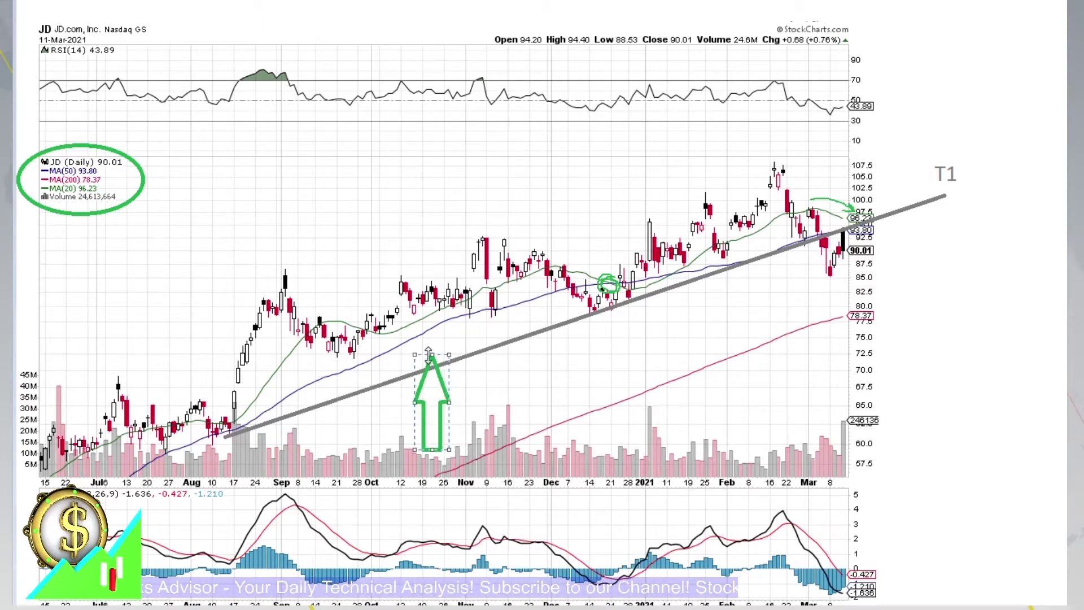
pyautogui.moveTo(429, 356); pyautogui.dragTo(430, 343)
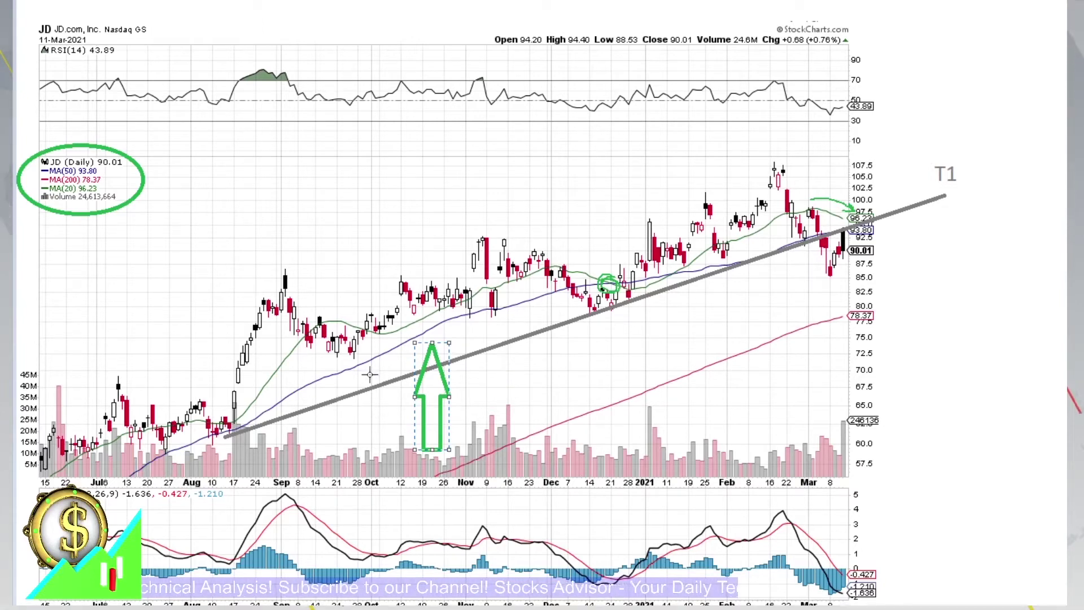
pyautogui.click(544, 385)
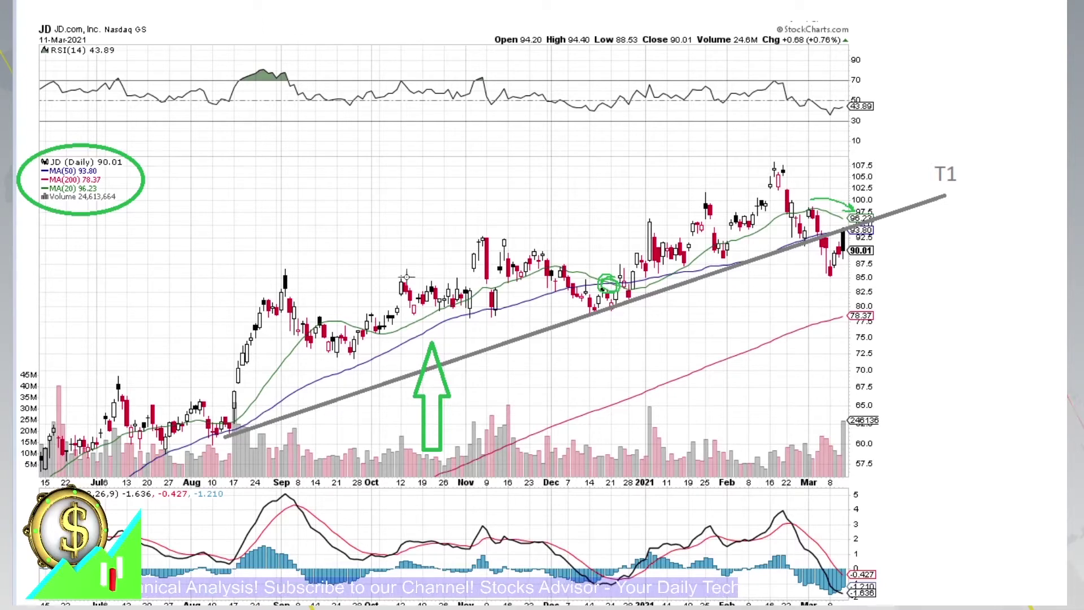
# Draw a green horizontal support line near 85 and label it S1.
pyautogui.moveTo(399, 277); pyautogui.dragTo(906, 277)
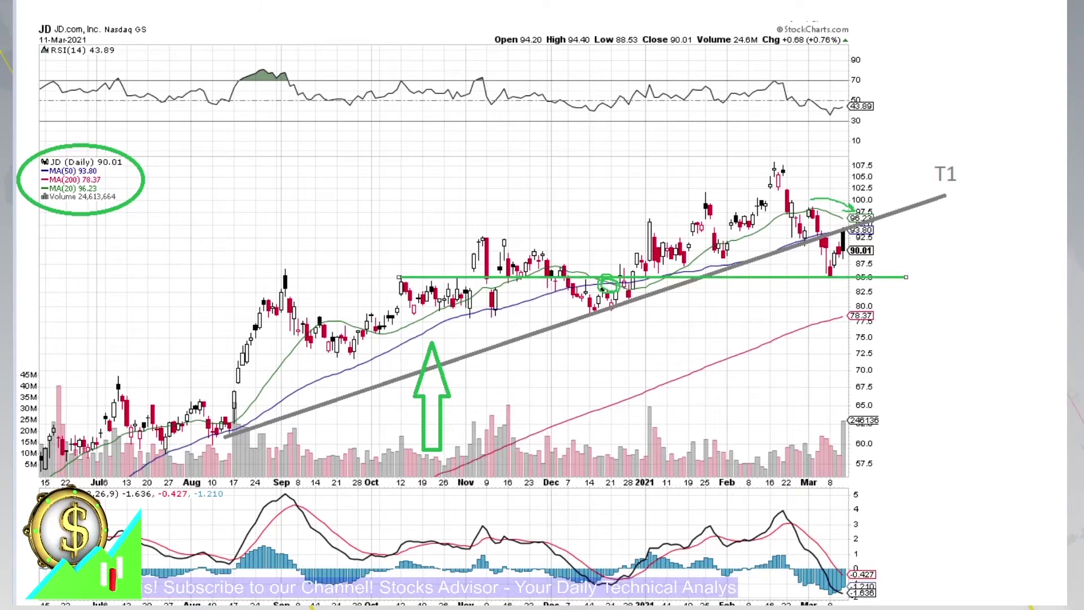
pyautogui.click(924, 262)
pyautogui.write('S1')
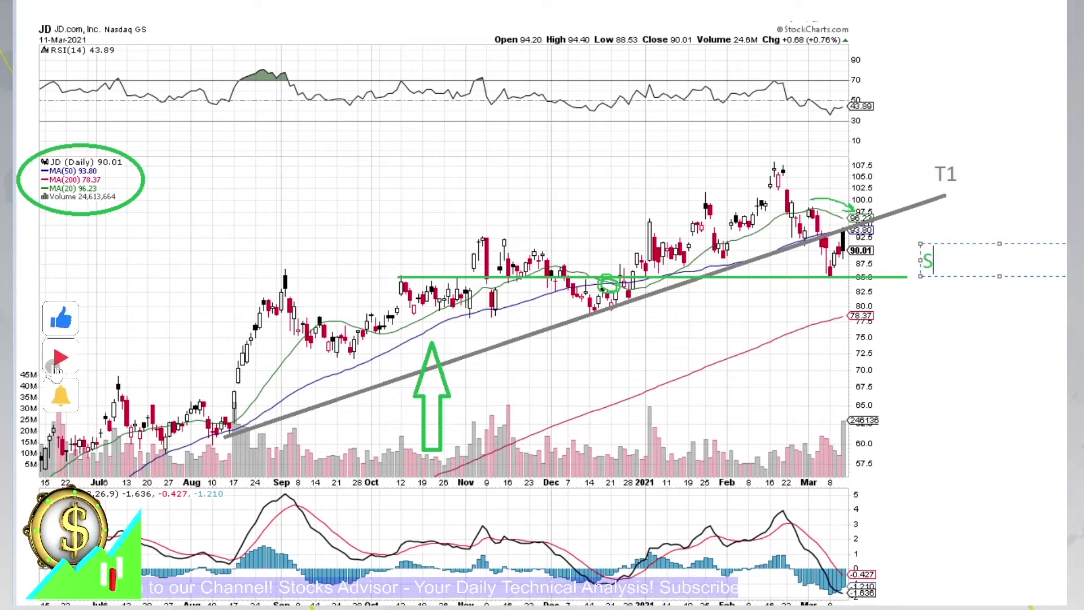
pyautogui.click(948, 230)
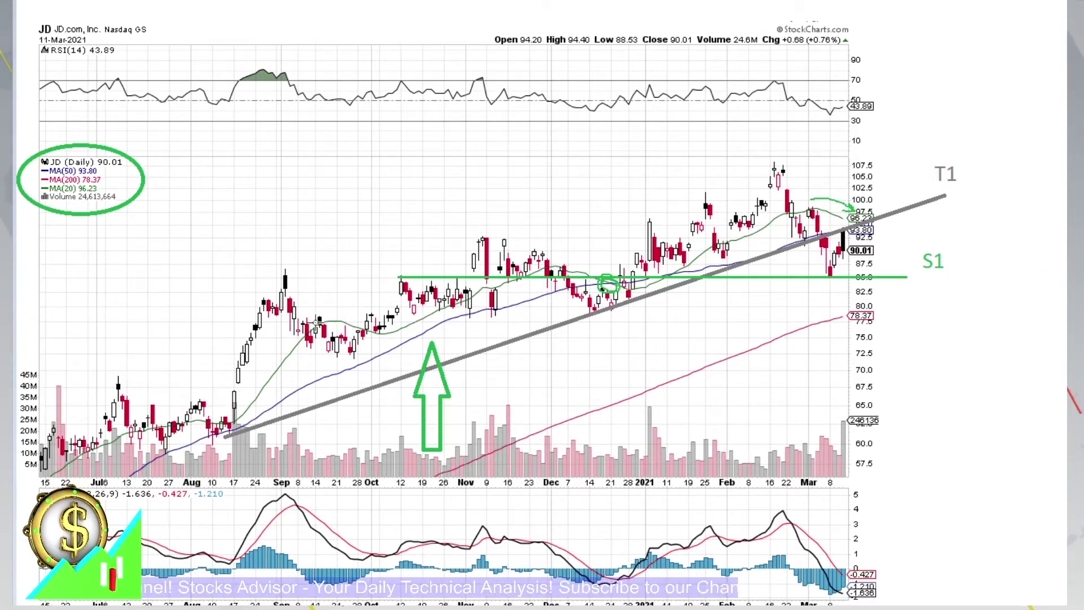
# Add a green support line just above 80 labelled S2, and circle the price near 82.5.
pyautogui.moveTo(267, 318); pyautogui.dragTo(915, 317)
pyautogui.moveTo(497, 316); pyautogui.dragTo(490, 297)
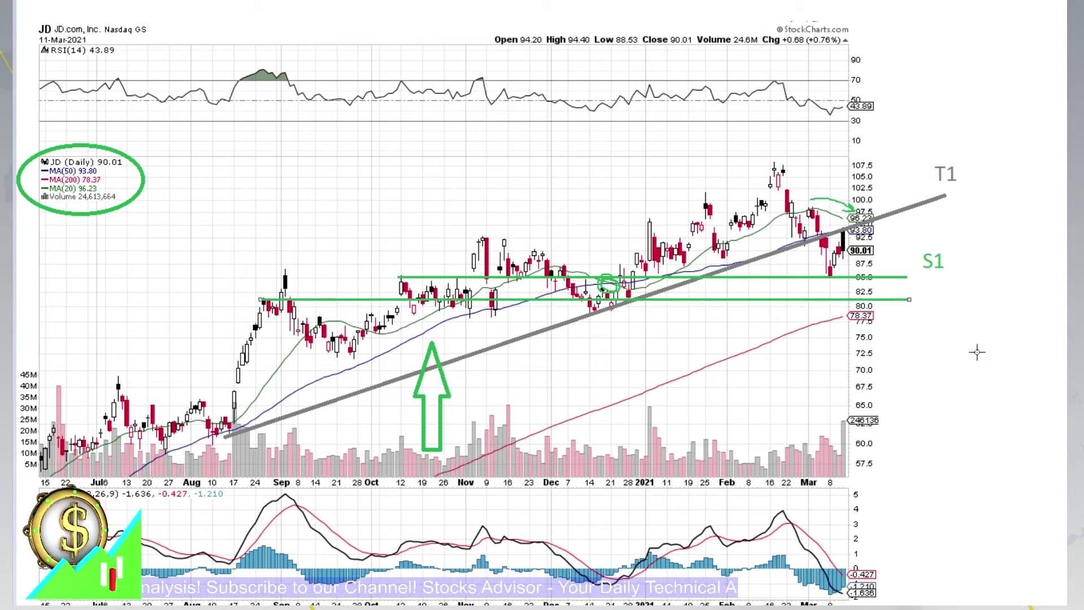
pyautogui.click(929, 308)
pyautogui.write('S2')
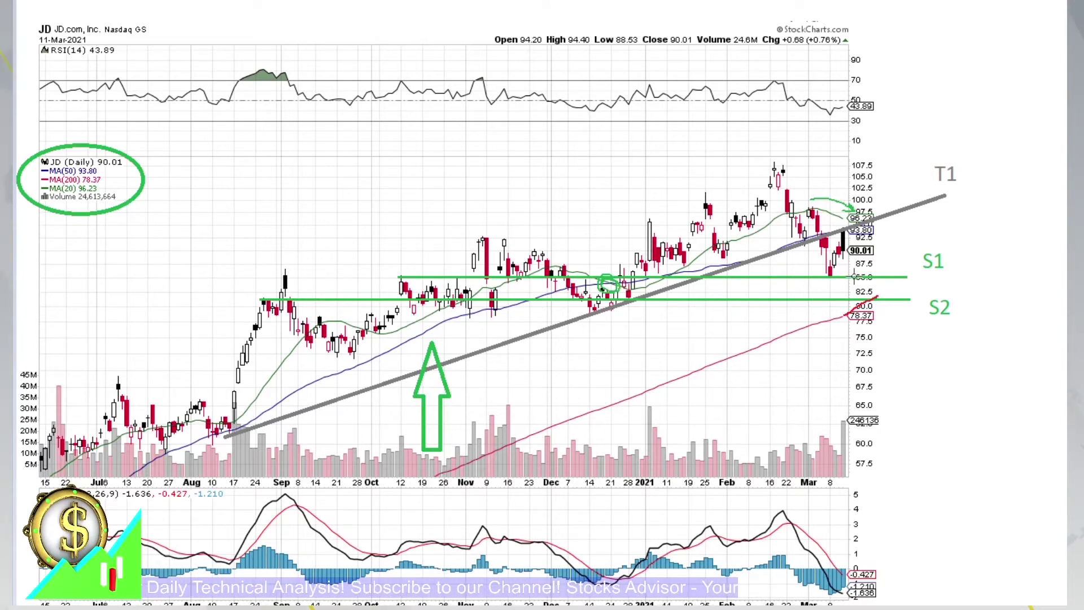
pyautogui.moveTo(853, 276)
pyautogui.mouseDown()
pyautogui.moveTo(854, 298)
pyautogui.moveTo(879, 299)
pyautogui.moveTo(876, 278)
pyautogui.mouseUp()
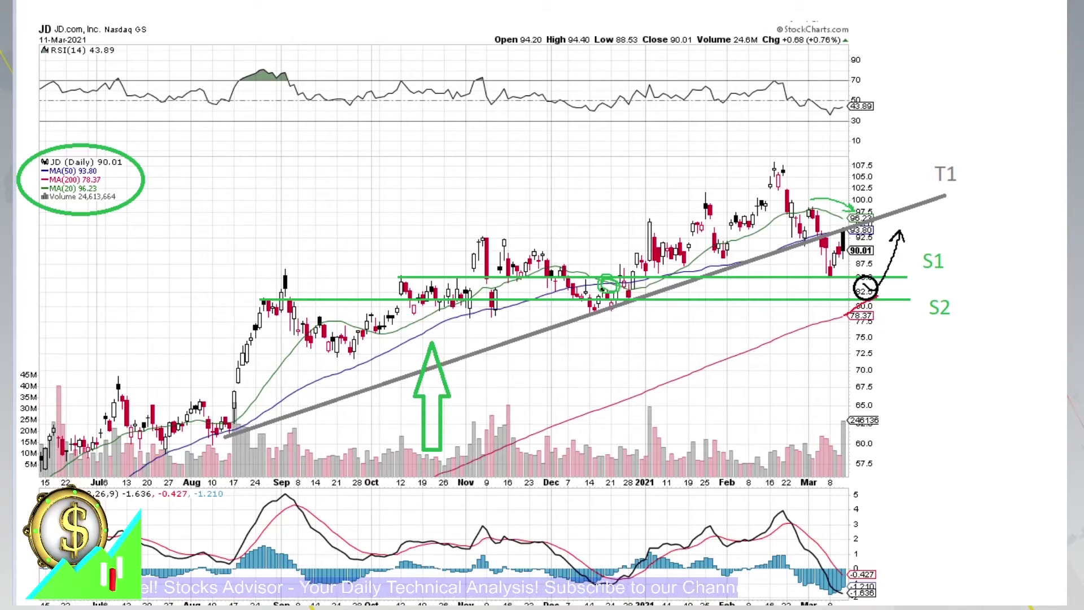
# Add a '10 - 15%' text note above the price chart enclosed in a green ellipse.
pyautogui.click(424, 141)
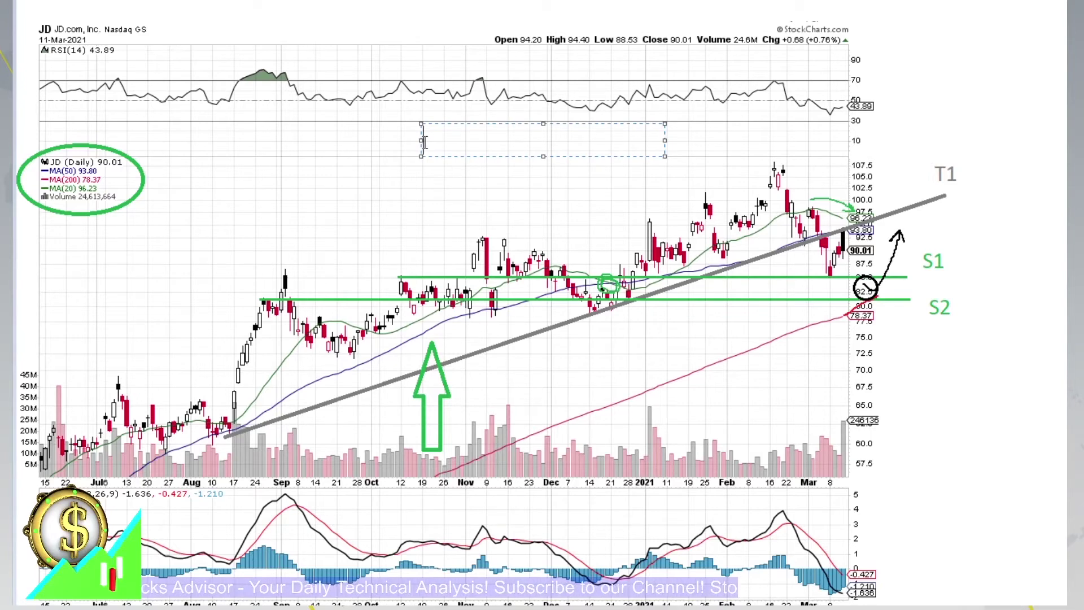
pyautogui.write('10-15')
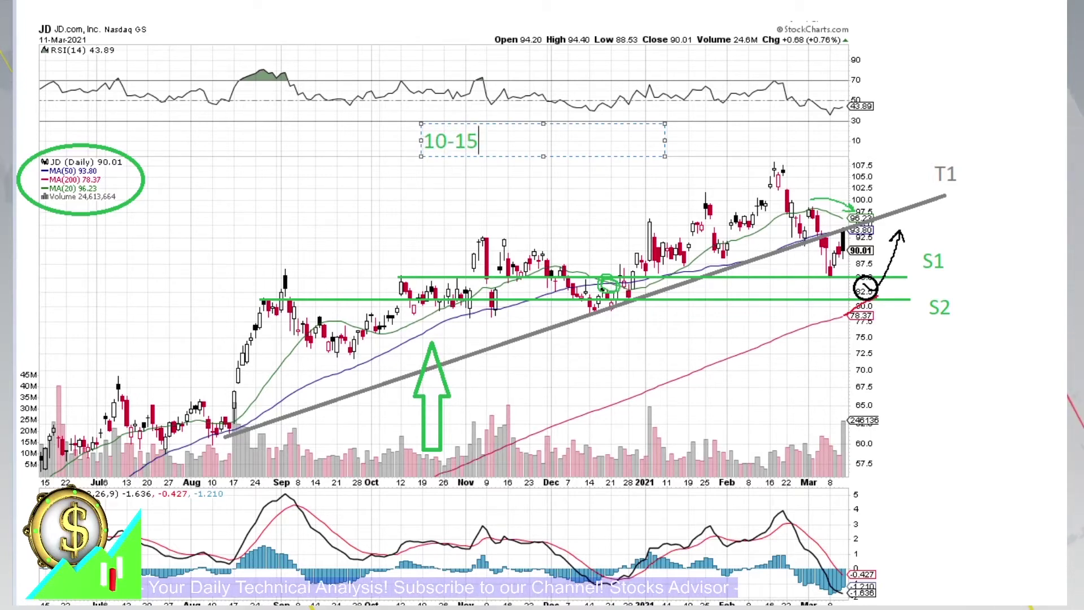
pyautogui.write('%')
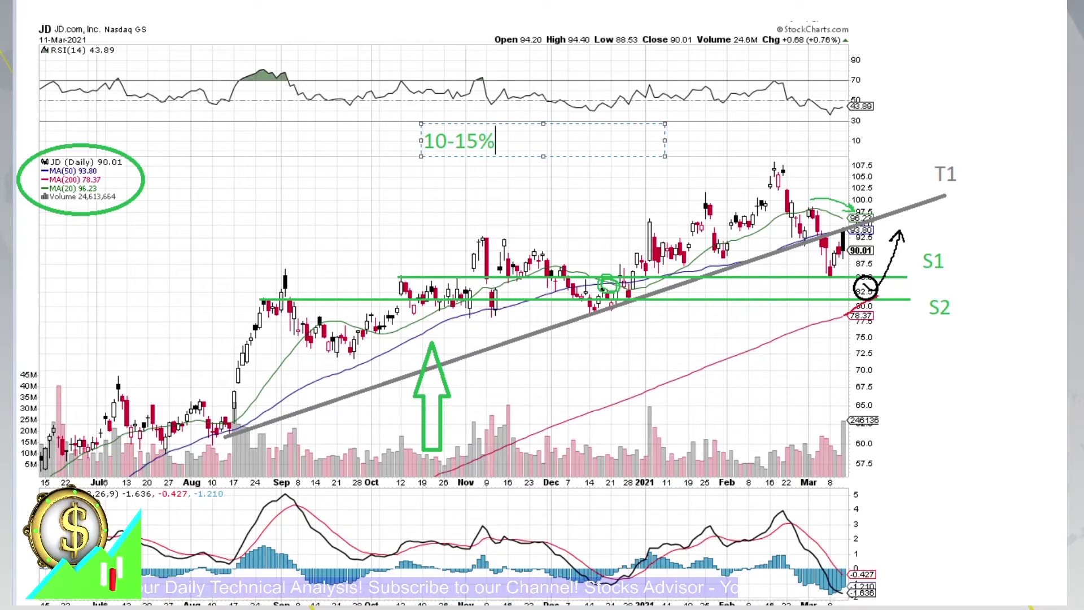
pyautogui.click(448, 141)
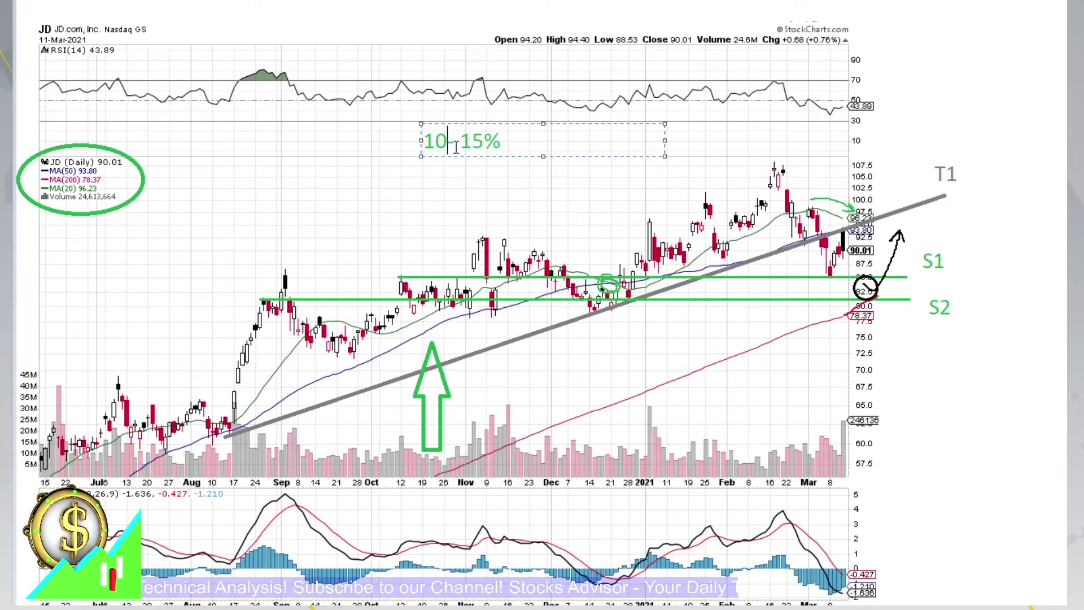
pyautogui.press('Right')
pyautogui.click(533, 177)
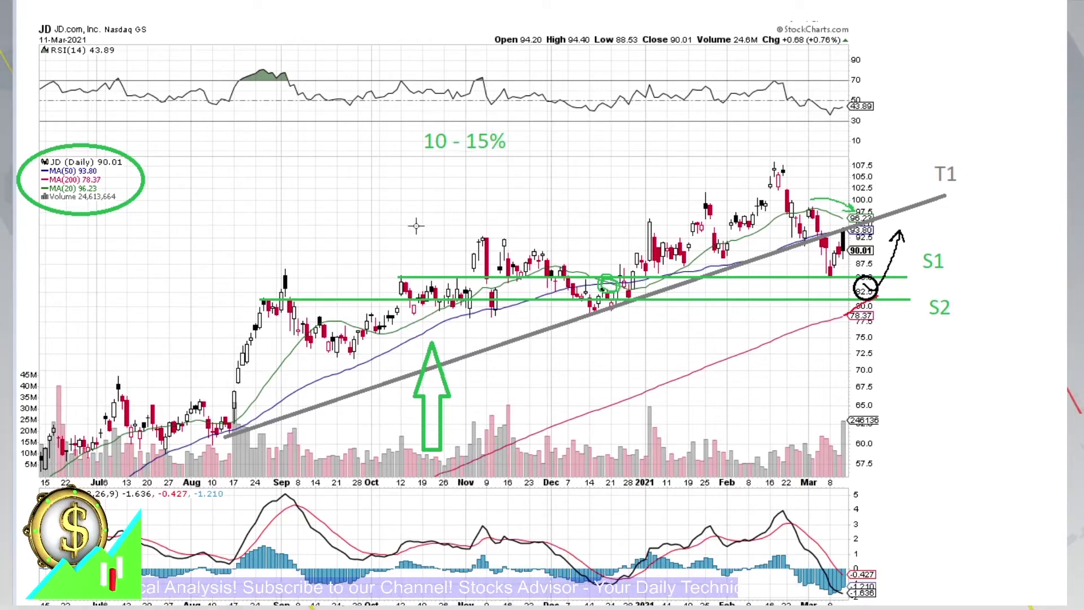
pyautogui.moveTo(402, 120); pyautogui.dragTo(526, 164)
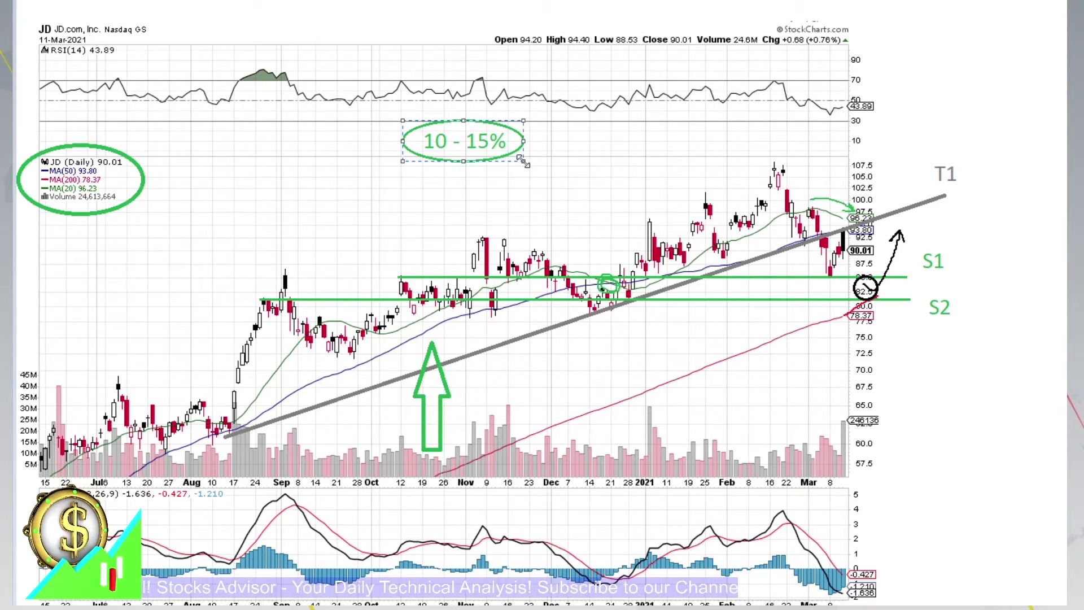
pyautogui.click(552, 151)
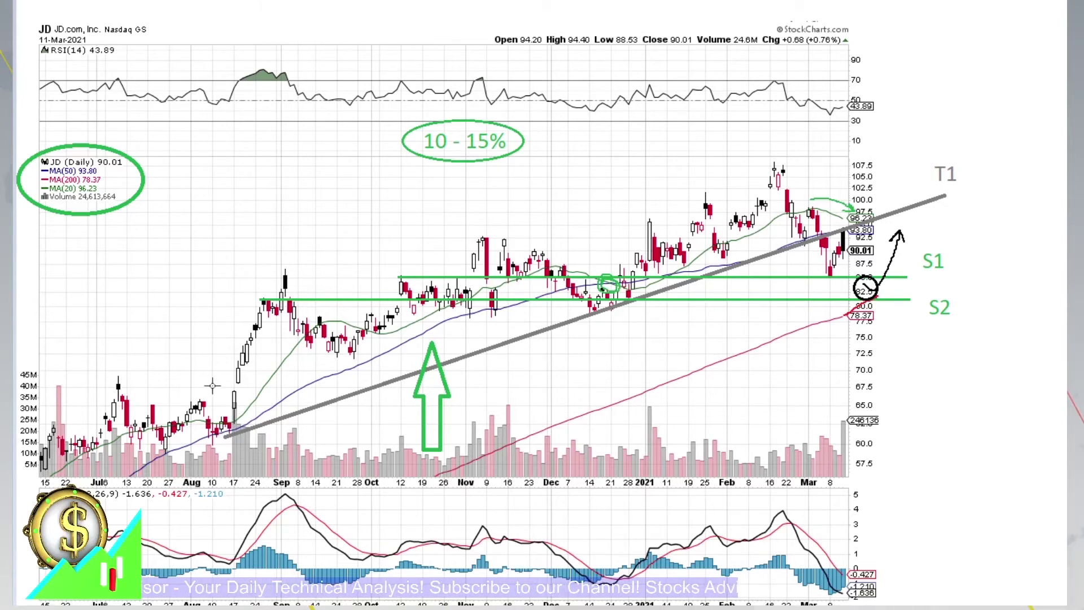
# Draw two converging dark red lines over July–August and two short red marks above the February peak.
pyautogui.moveTo(114, 372); pyautogui.dragTo(231, 425)
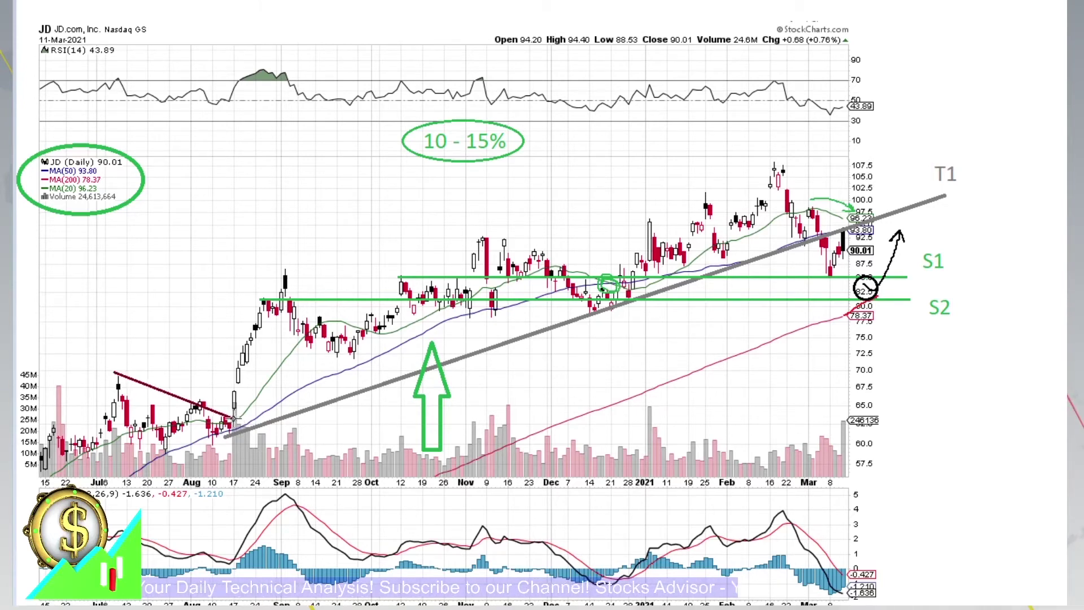
pyautogui.moveTo(66, 454); pyautogui.dragTo(235, 427)
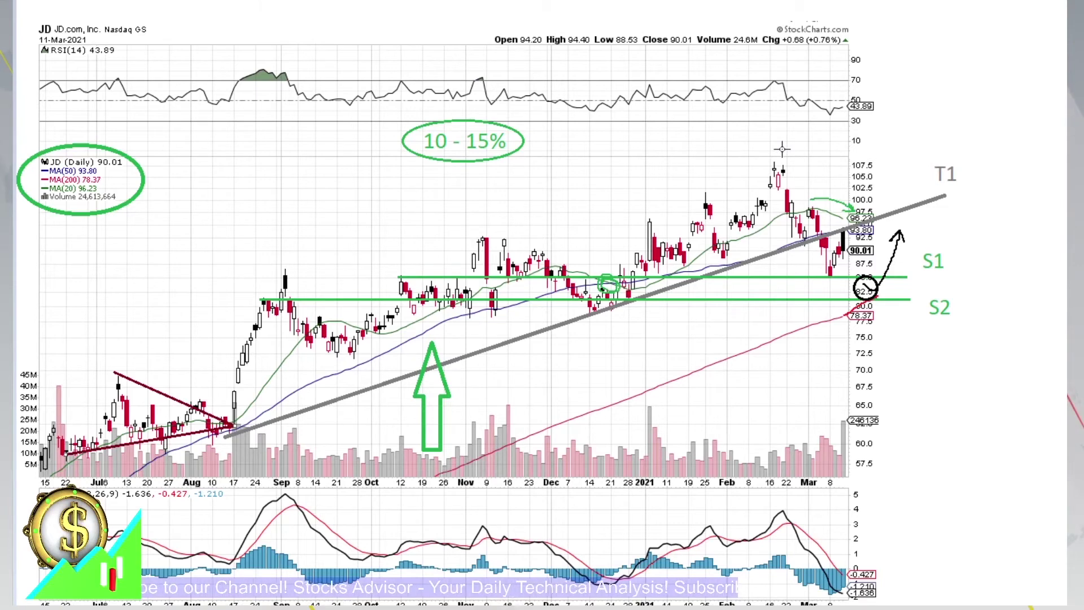
pyautogui.moveTo(770, 148); pyautogui.dragTo(790, 151)
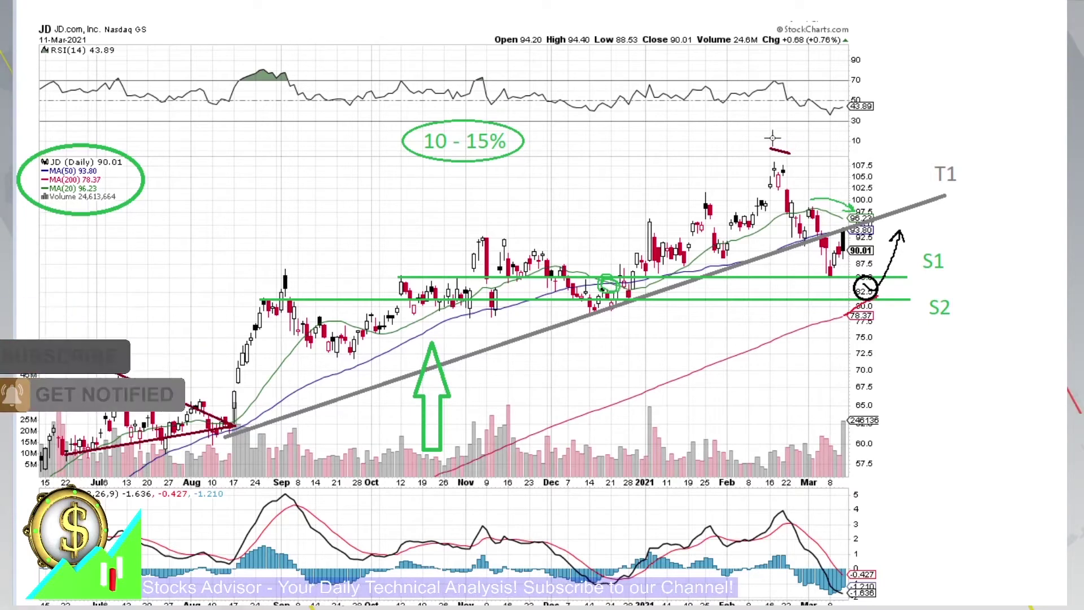
pyautogui.moveTo(772, 137); pyautogui.dragTo(794, 145)
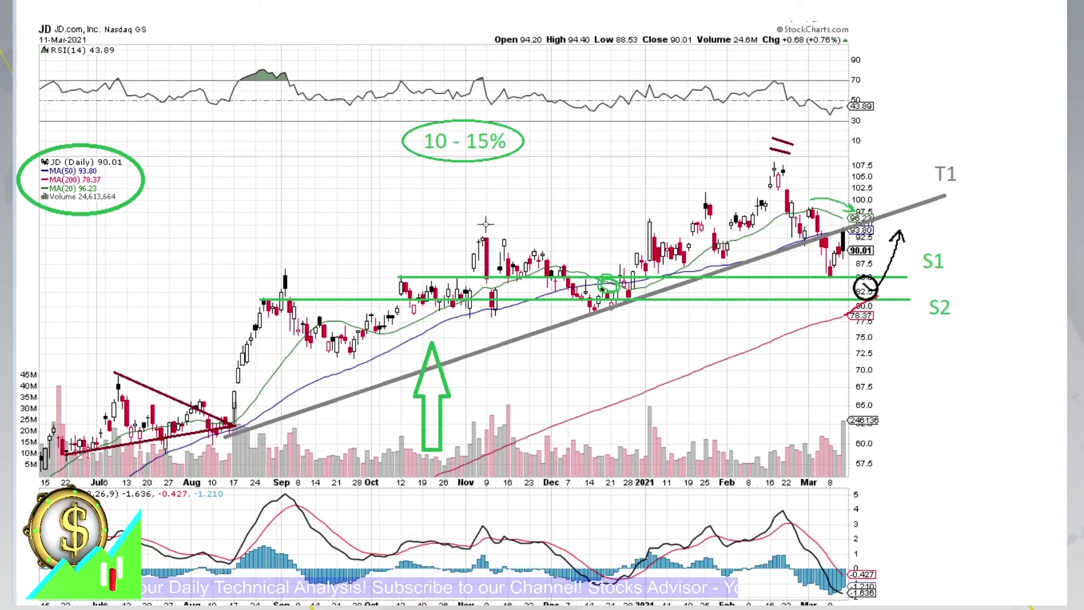
# Draw two green horizontal support lines at about 75 and 72.
pyautogui.moveTo(254, 338); pyautogui.dragTo(885, 338)
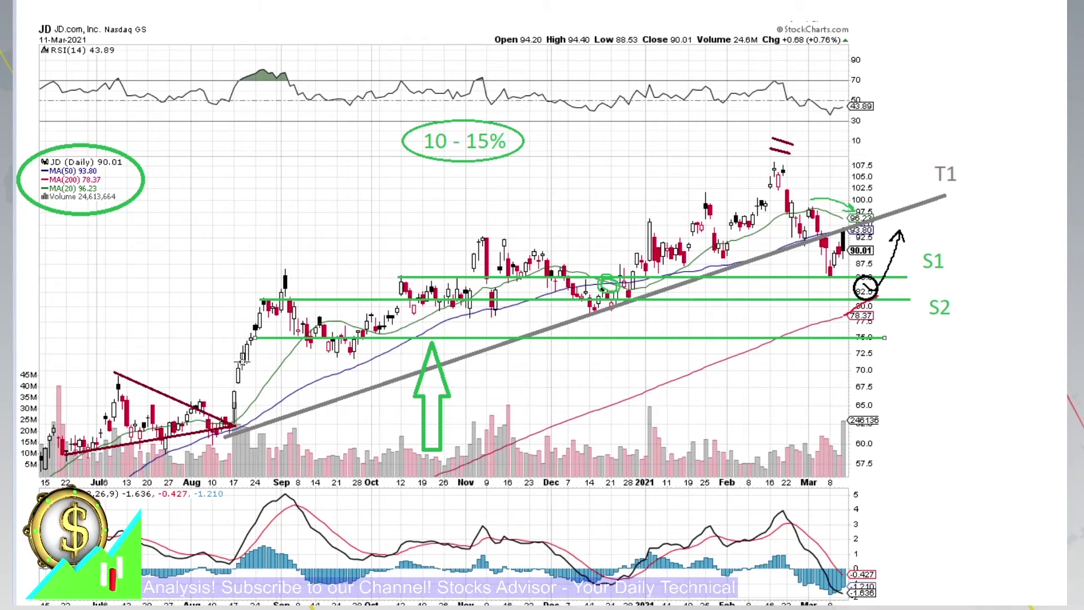
pyautogui.moveTo(244, 362); pyautogui.dragTo(884, 362)
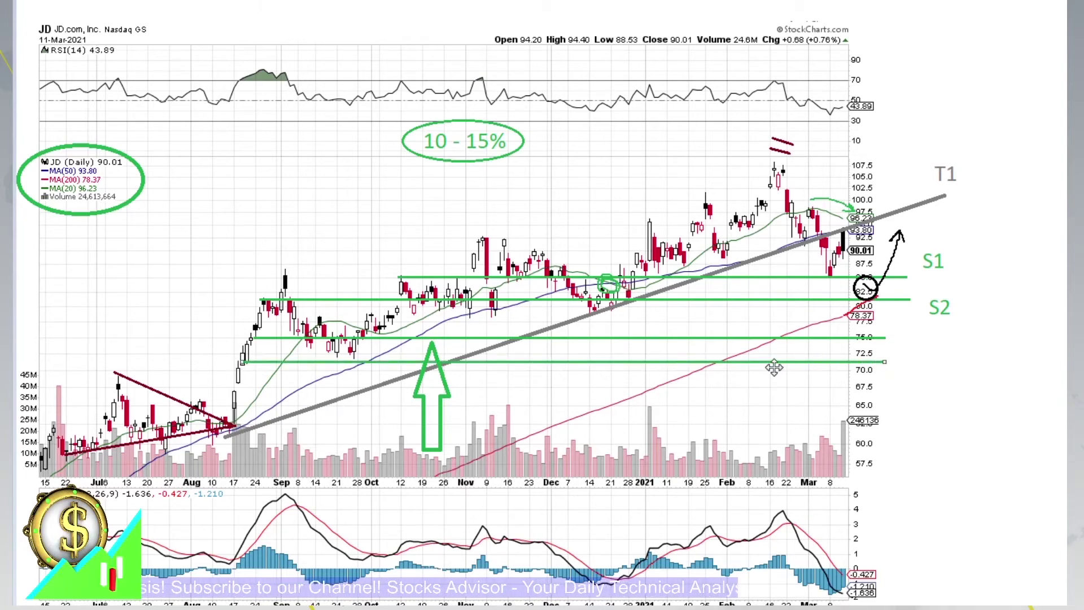
pyautogui.moveTo(774, 367); pyautogui.dragTo(771, 362)
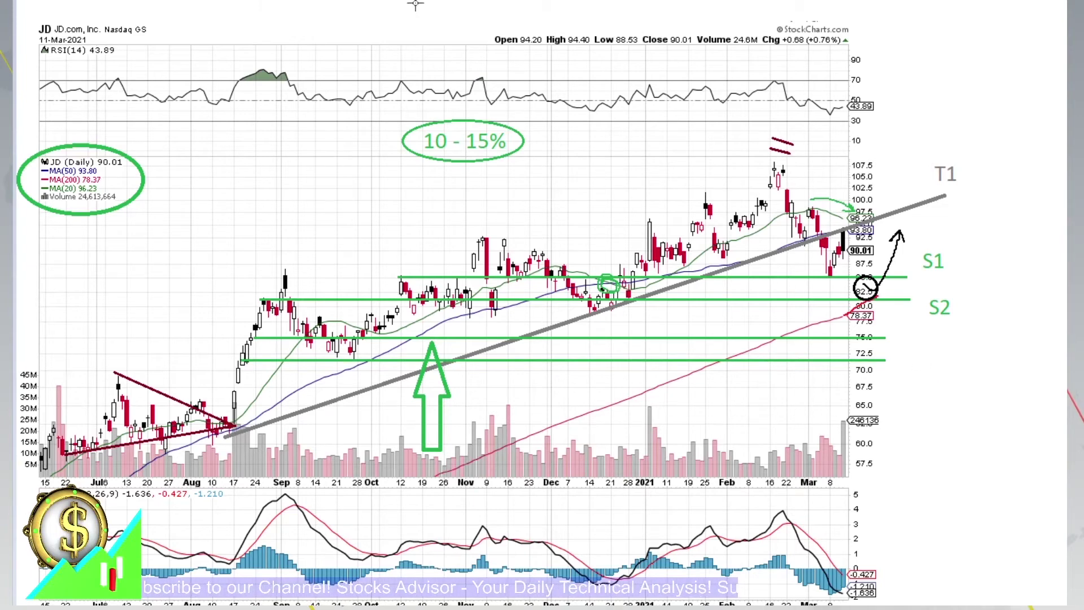
# Label the two new support lines S3 and S4.
pyautogui.click(911, 331)
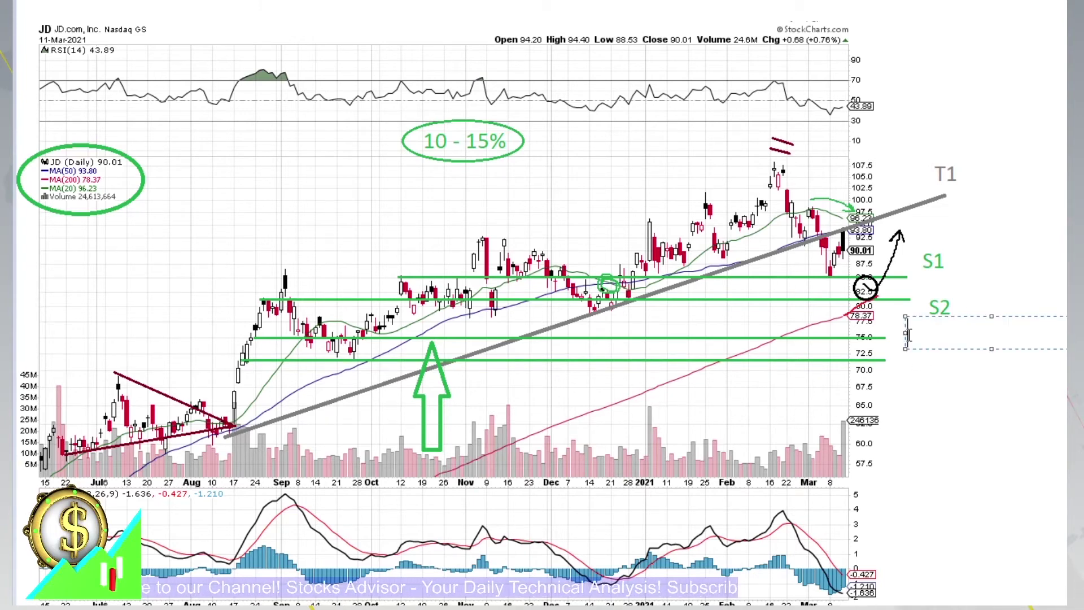
pyautogui.write('S3')
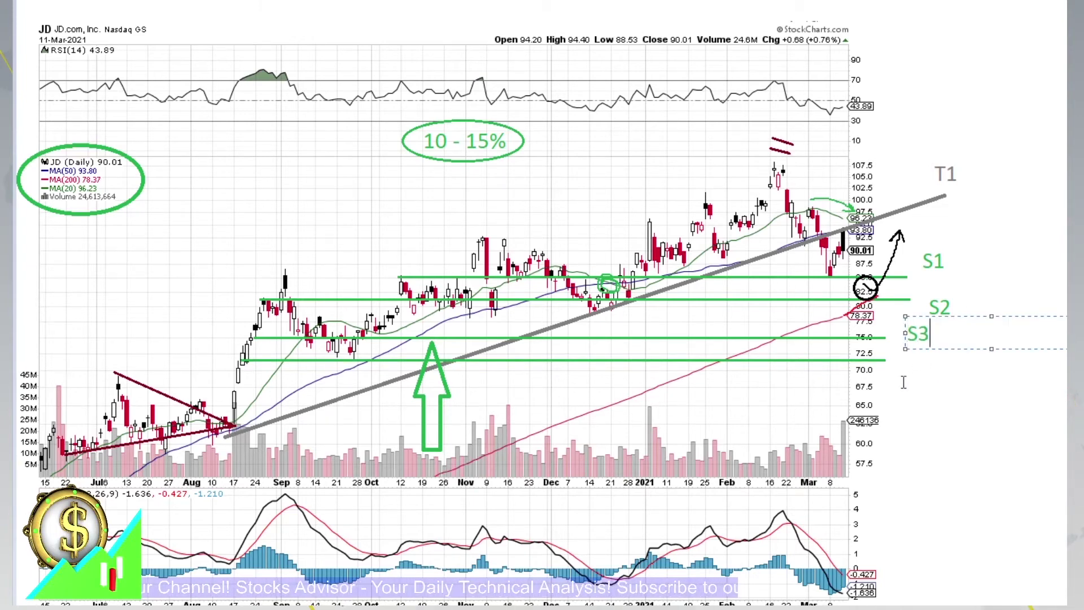
pyautogui.write('S3')
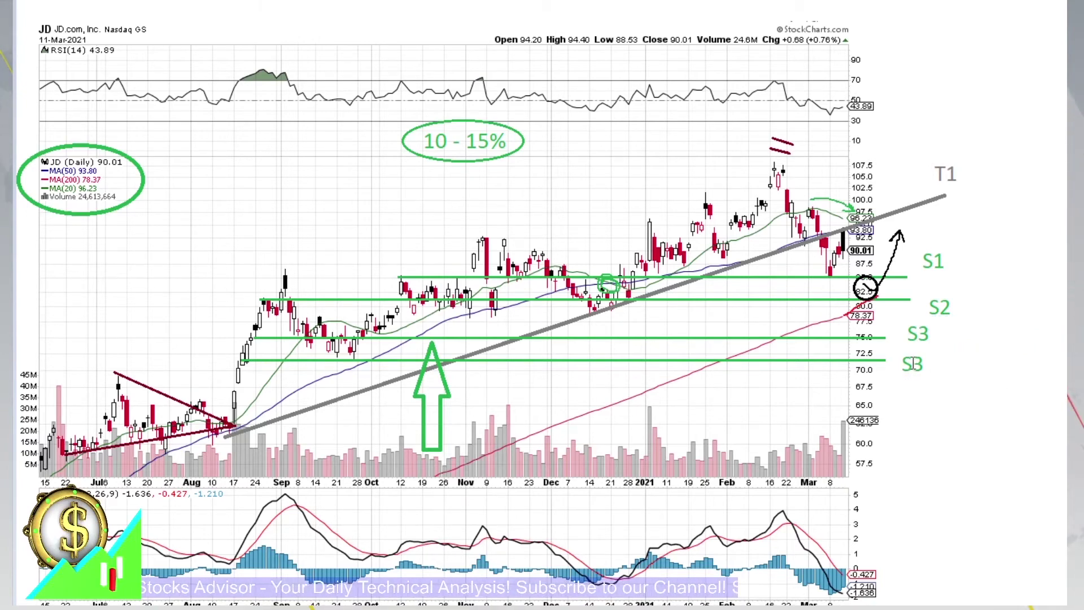
pyautogui.click(915, 366)
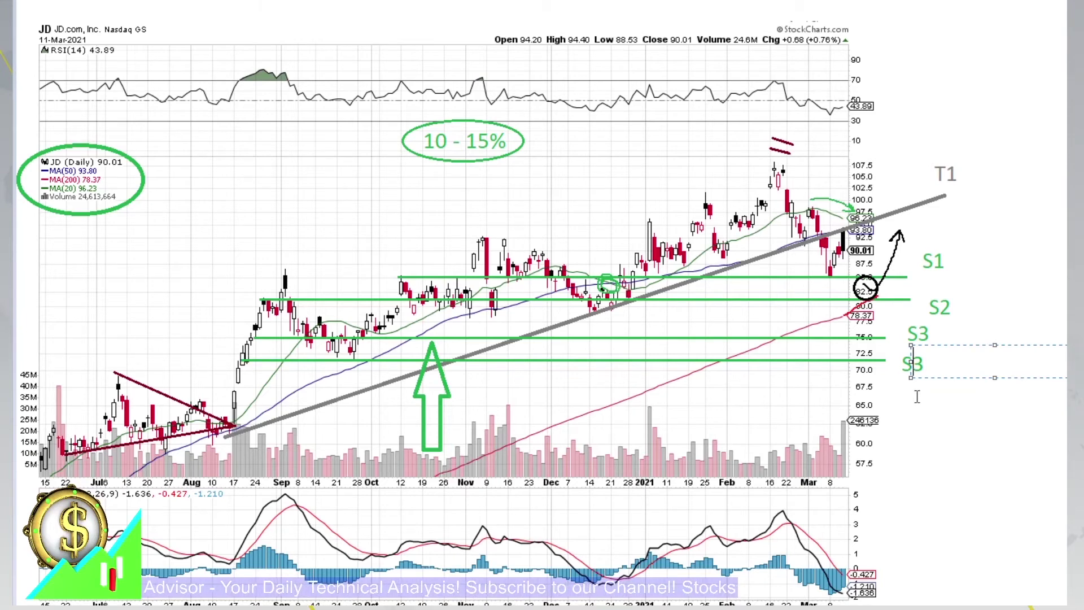
pyautogui.press('BackSpace')
pyautogui.press('BackSpace')
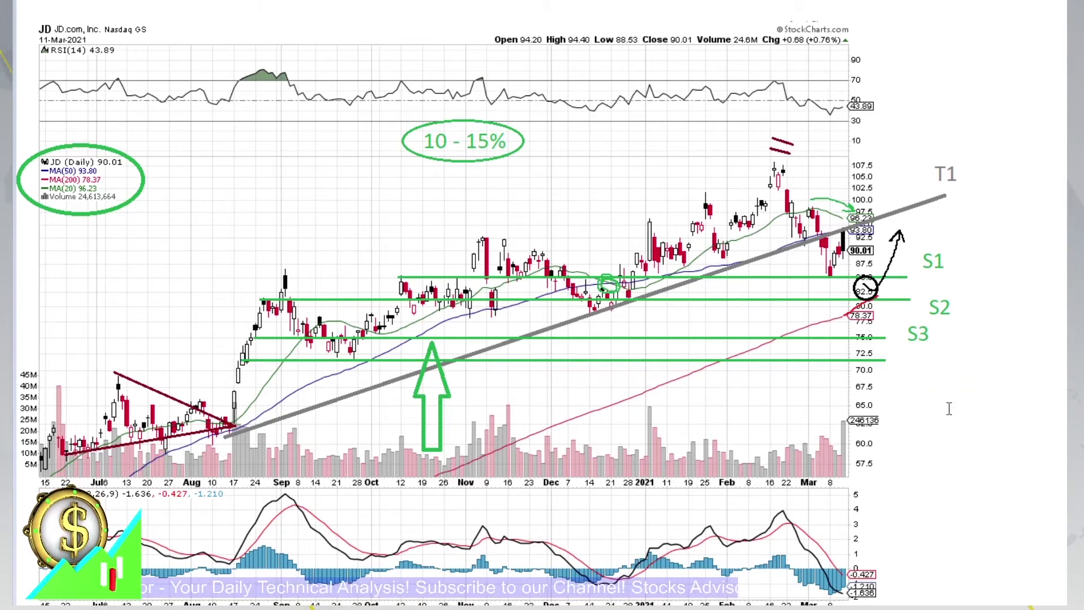
pyautogui.write('S4')
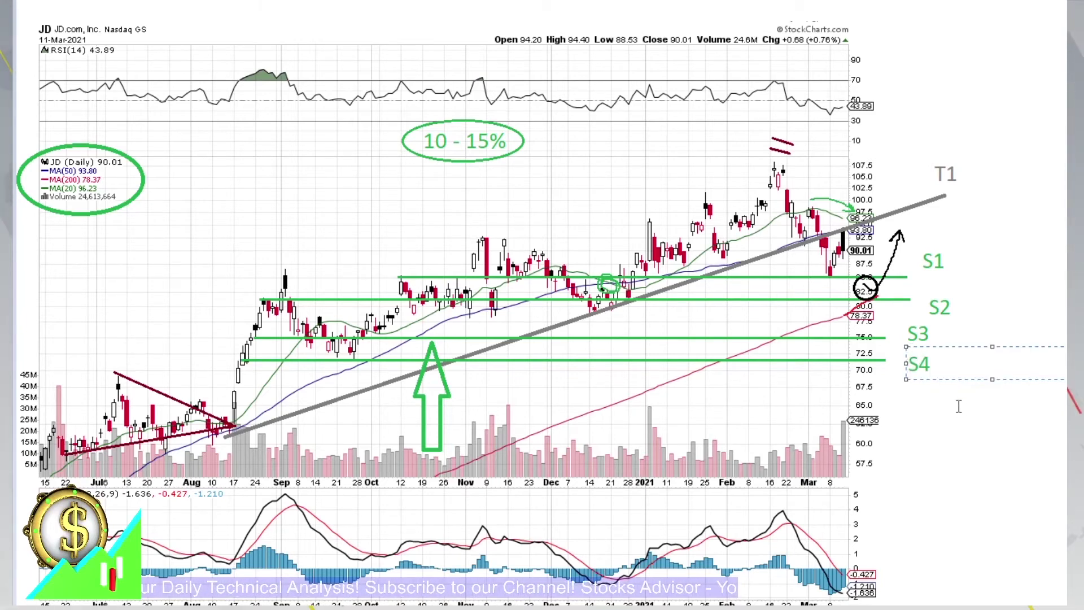
pyautogui.click(1028, 407)
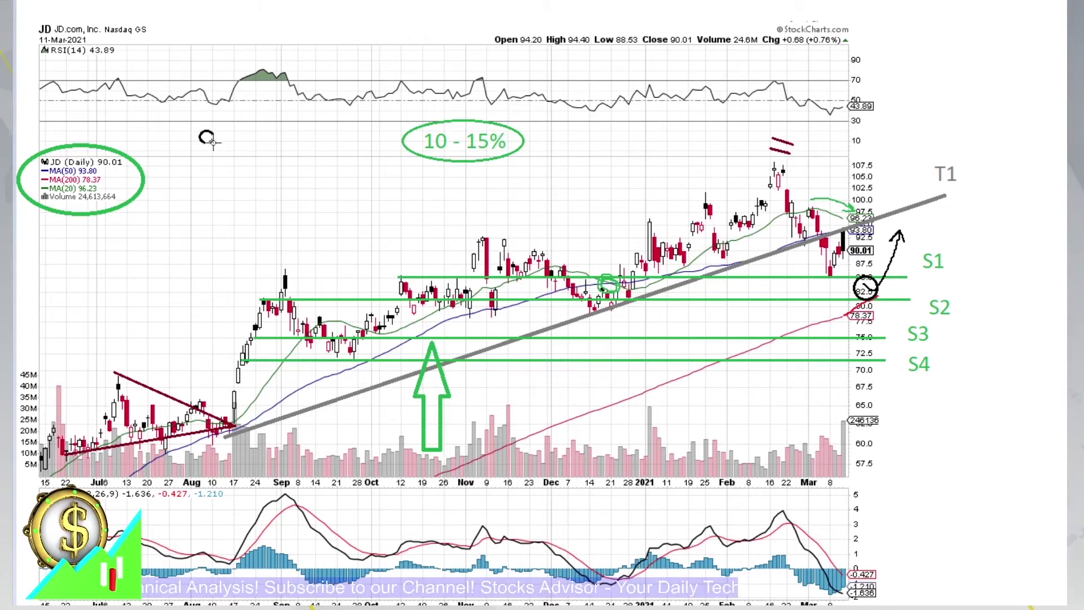
# Add a small black circle bullet with price-target notes '81.40 -85.00' and '72.00 - 75.00'.
pyautogui.moveTo(214, 143); pyautogui.dragTo(229, 211)
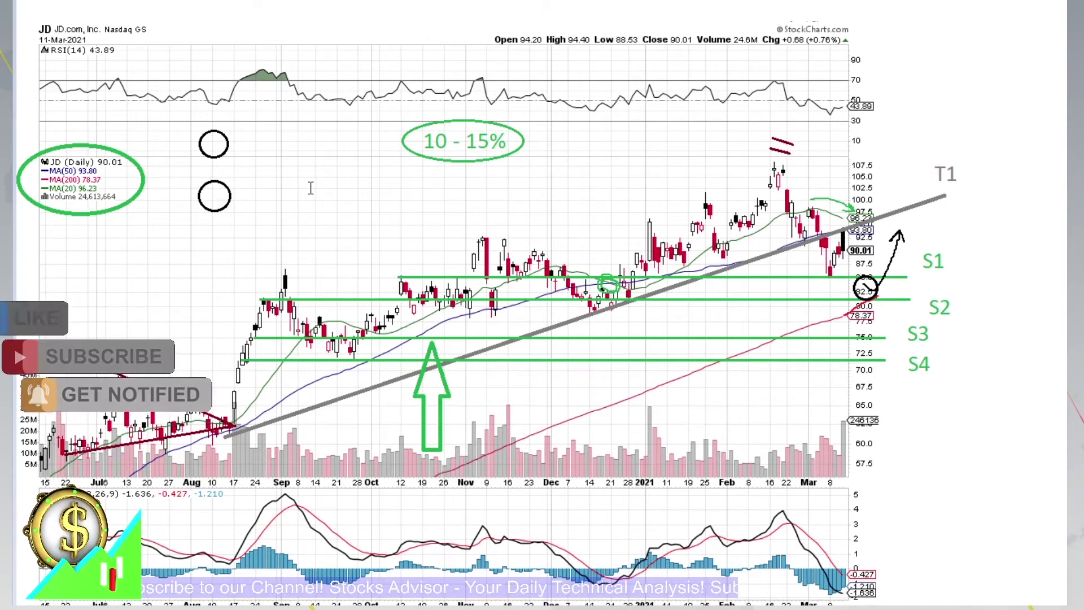
pyautogui.click(242, 142)
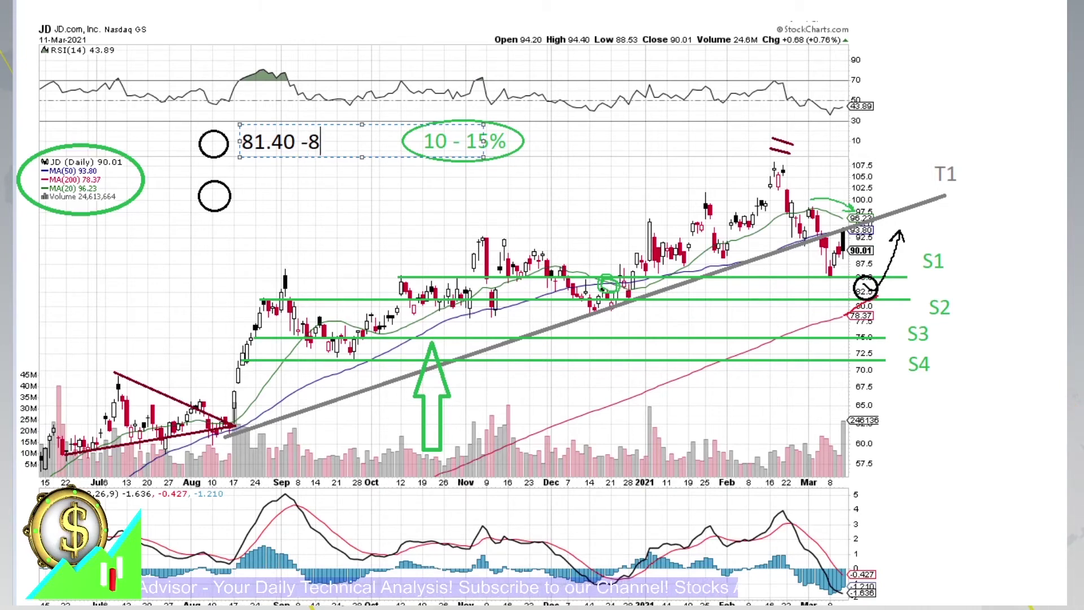
pyautogui.click(252, 196)
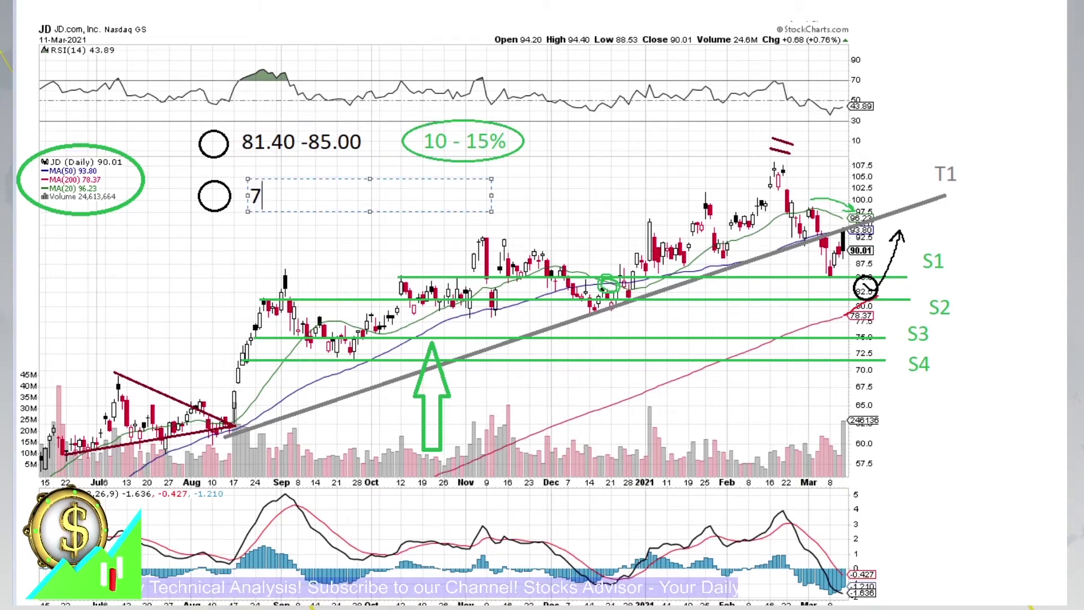
pyautogui.write('72.00 ')
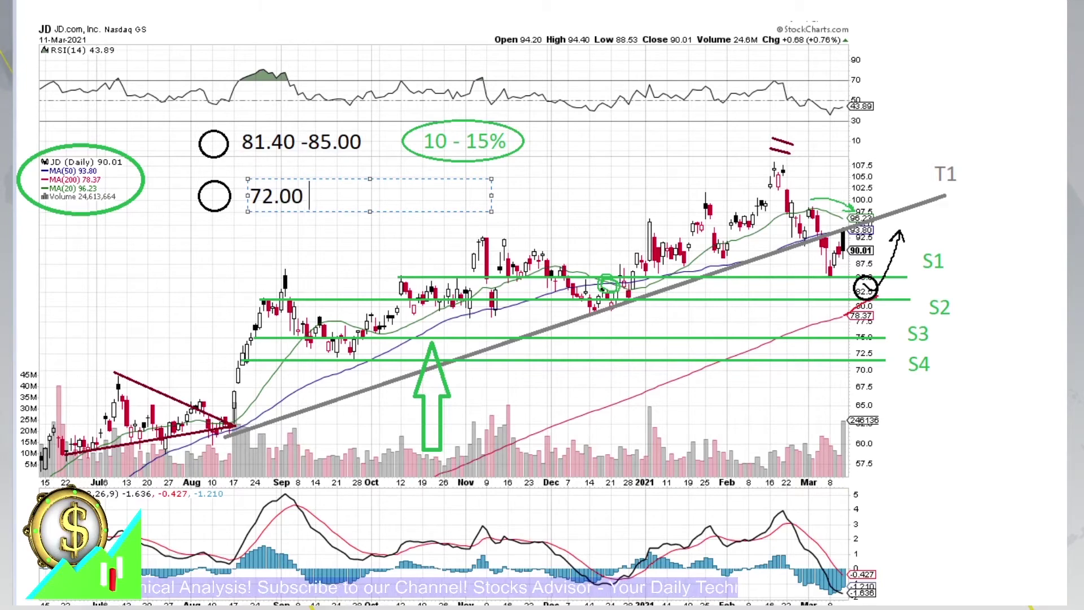
pyautogui.write('- 75.00')
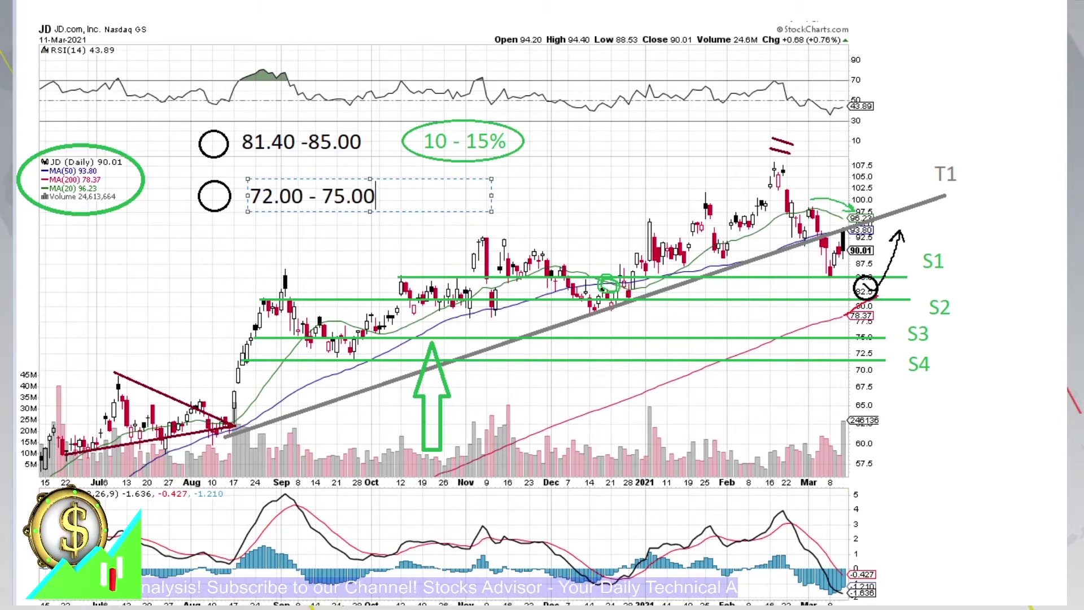
pyautogui.click(283, 247)
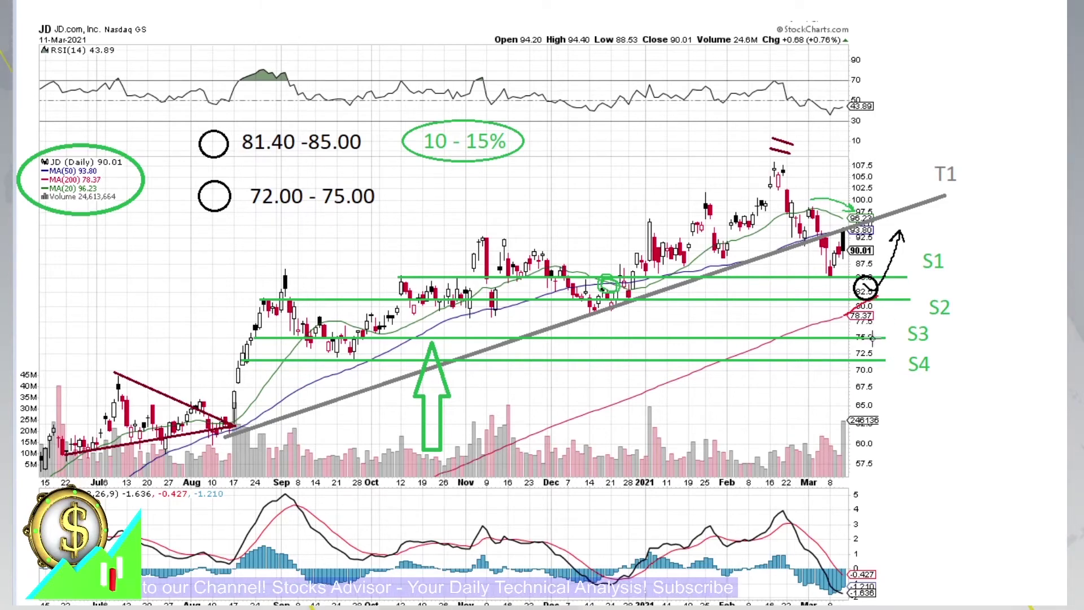
# Circle the S3–S4 price zone, sketch an upward projection arrow, and mark the latest volume bars.
pyautogui.moveTo(873, 337)
pyautogui.mouseDown()
pyautogui.moveTo(893, 345)
pyautogui.moveTo(881, 361)
pyautogui.moveTo(870, 340)
pyautogui.mouseUp()
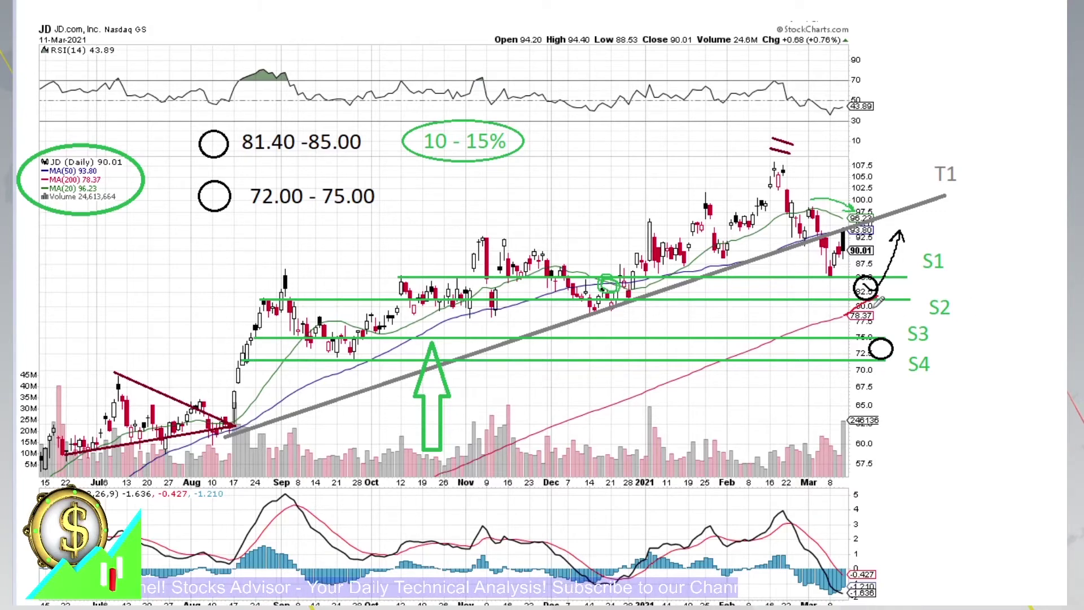
pyautogui.moveTo(880, 340); pyautogui.dragTo(914, 292)
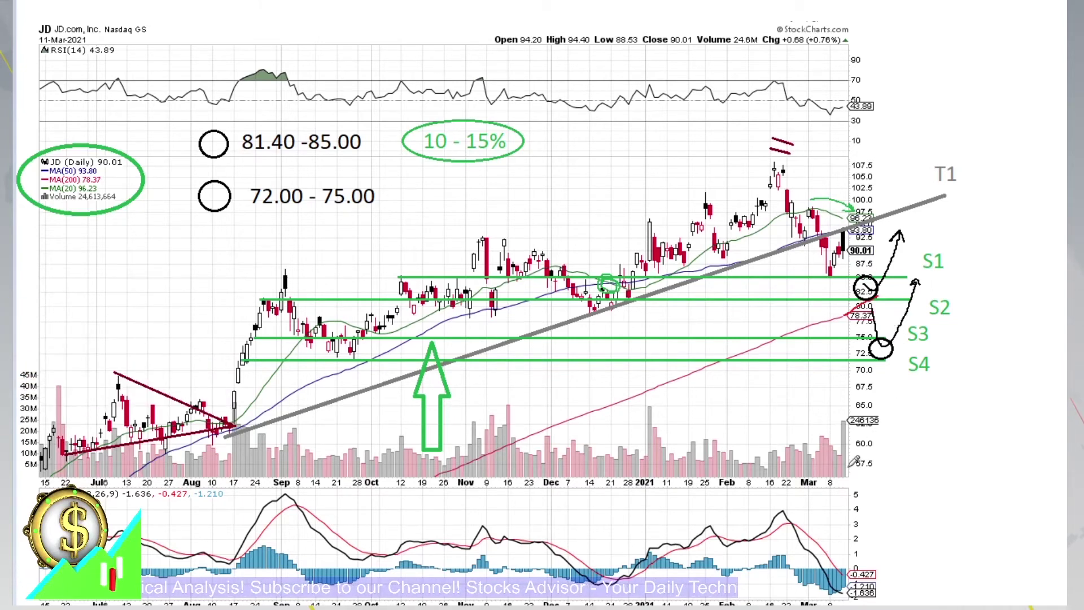
pyautogui.moveTo(839, 468)
pyautogui.mouseDown()
pyautogui.moveTo(841, 423)
pyautogui.moveTo(856, 411)
pyautogui.moveTo(851, 471)
pyautogui.mouseUp()
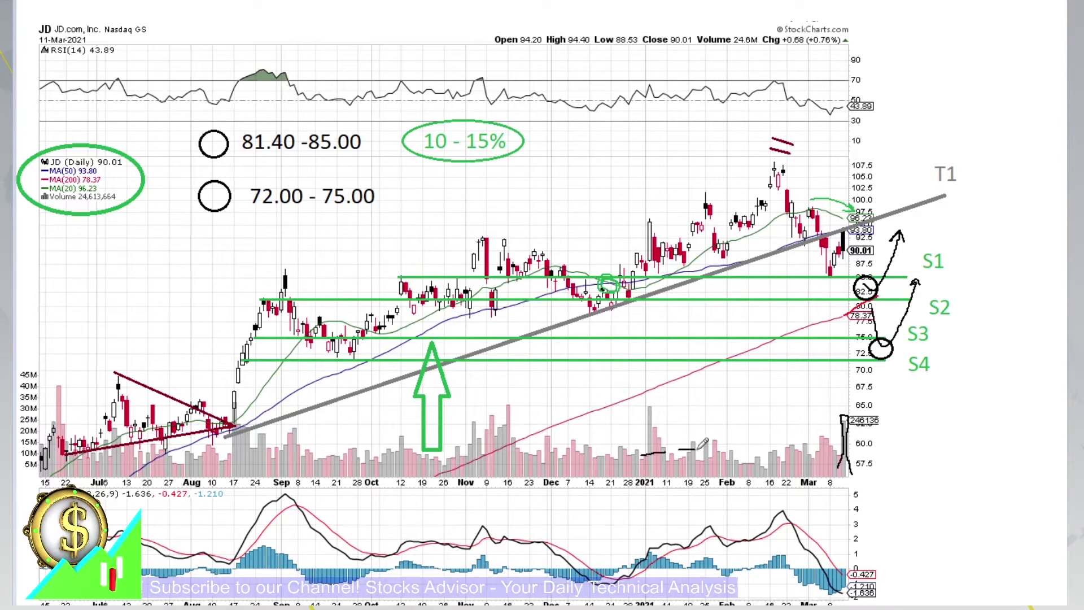